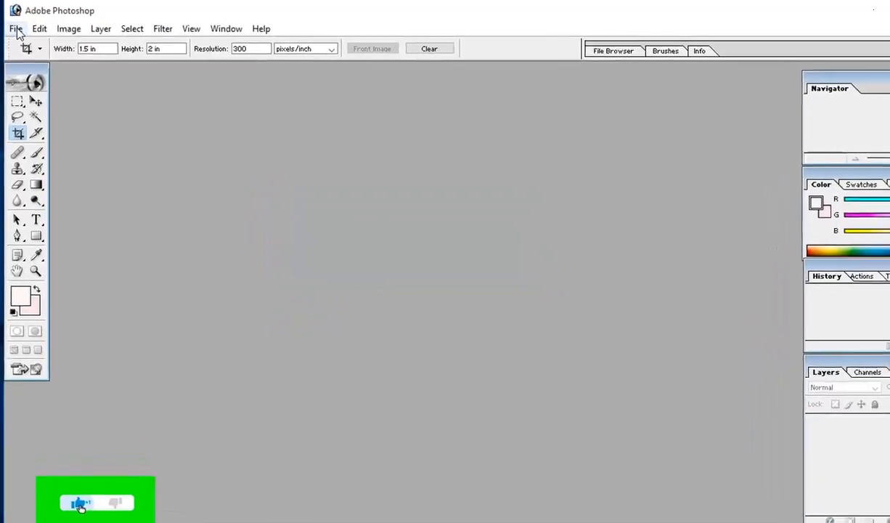
# Step: Open photo.jpg from the Desktop and enlarge its document window
pyautogui.click(15, 27)
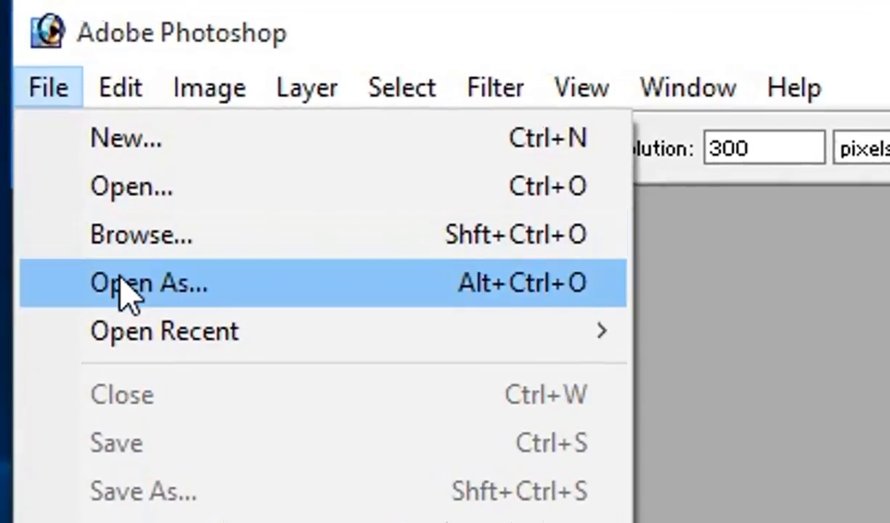
pyautogui.click(101, 158)
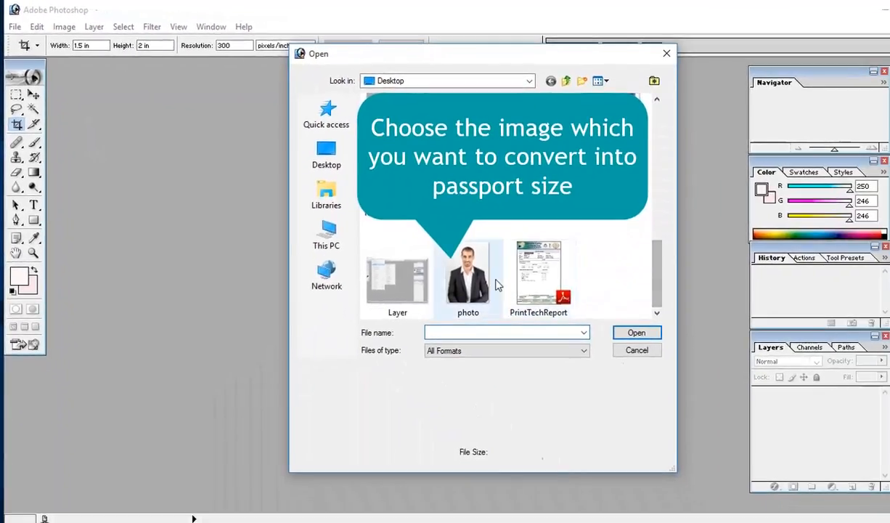
pyautogui.click(792, 490)
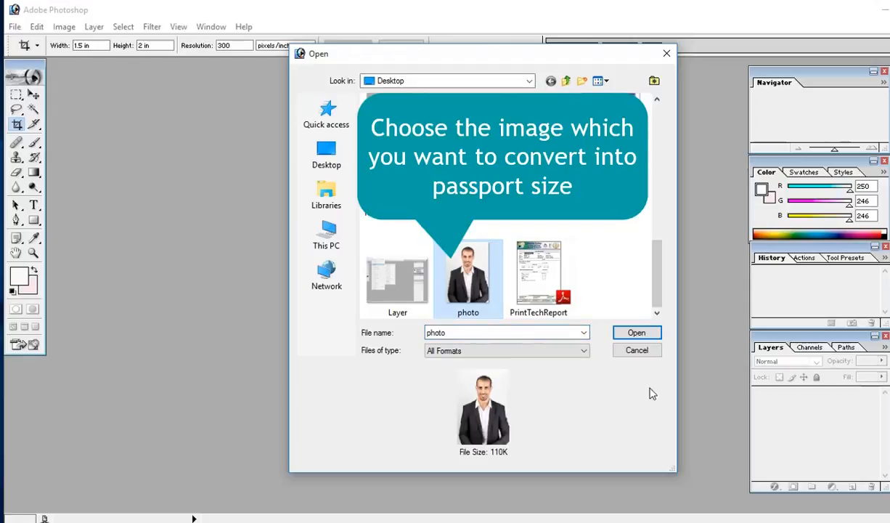
pyautogui.click(630, 332)
pyautogui.moveTo(383, 236); pyautogui.dragTo(546, 236)
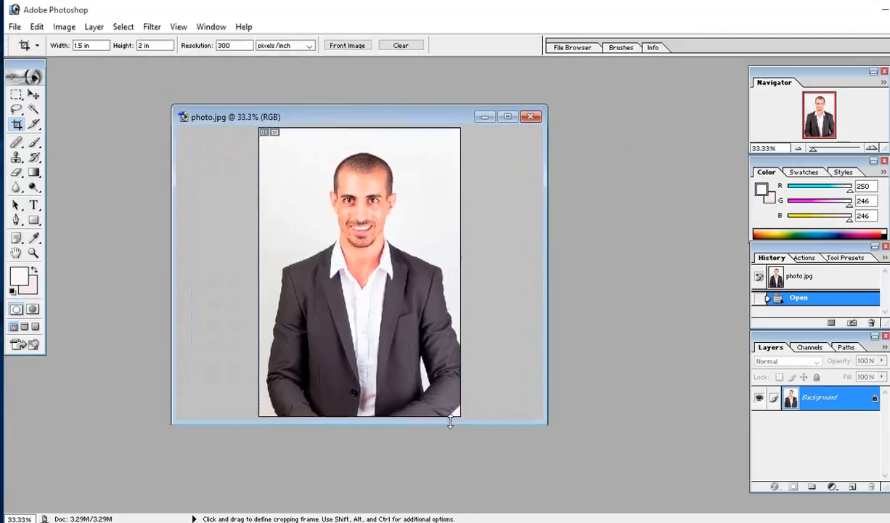
pyautogui.moveTo(453, 419); pyautogui.dragTo(455, 461)
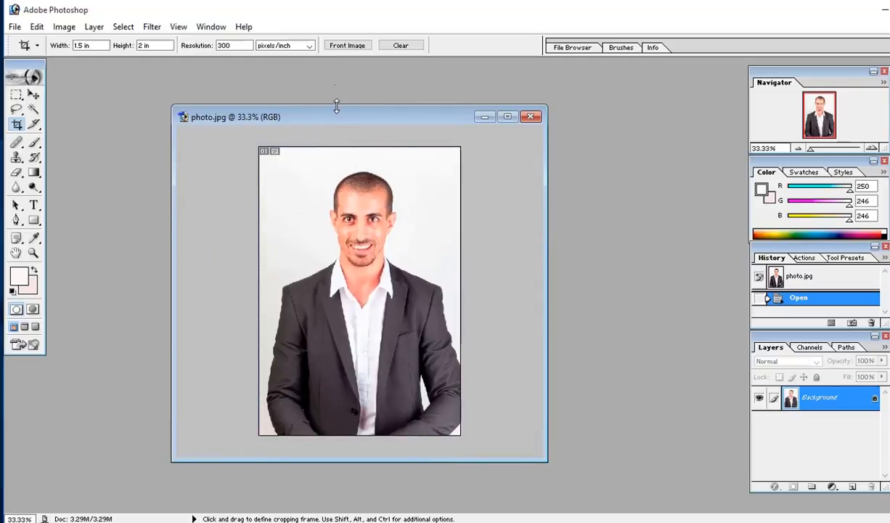
pyautogui.moveTo(337, 106); pyautogui.dragTo(338, 88)
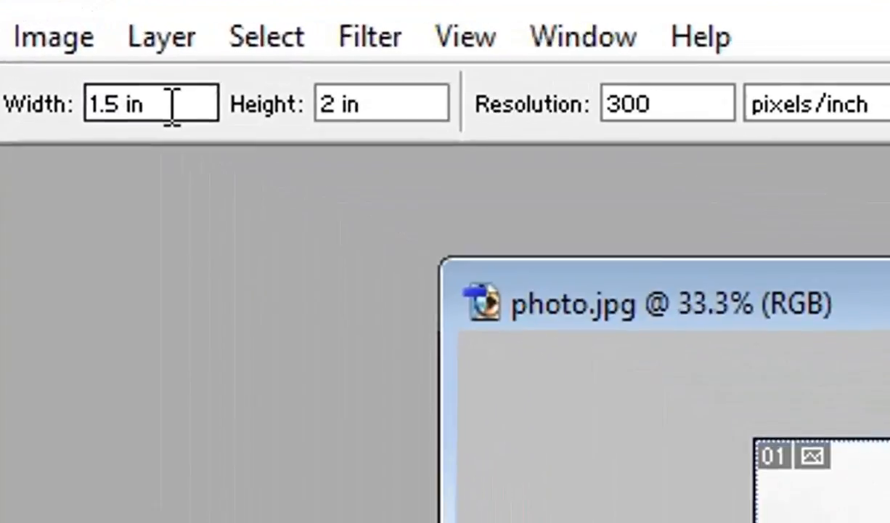
# Step: Crop the photo to a 1.5 × 2 in head-and-shoulders frame at 300 ppi
pyautogui.moveTo(98, 45); pyautogui.dragTo(75, 46)
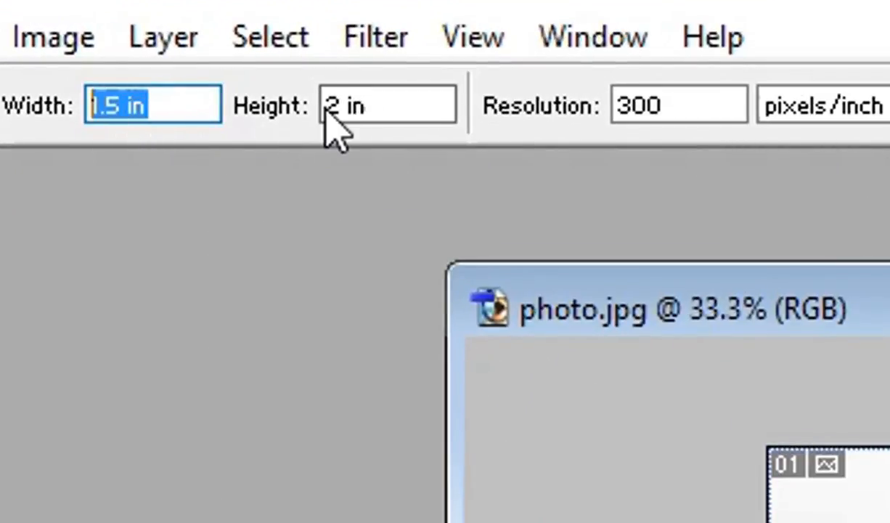
pyautogui.moveTo(366, 104); pyautogui.dragTo(338, 103)
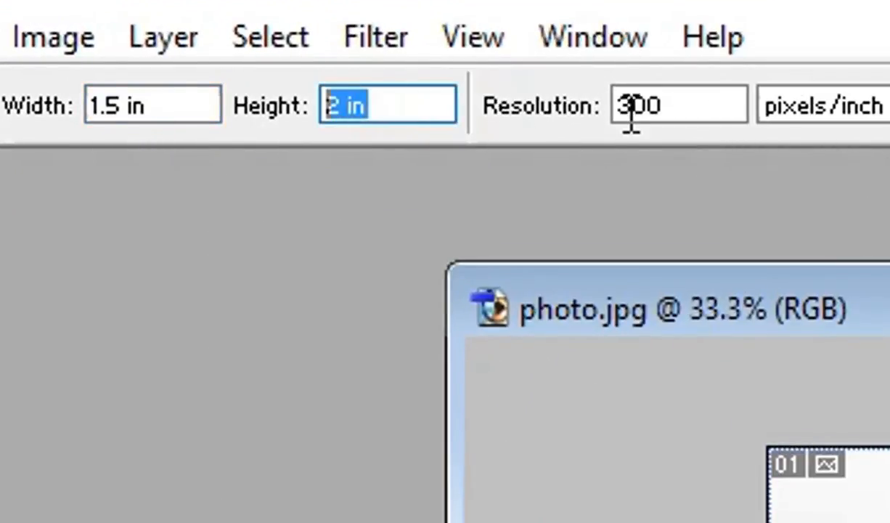
pyautogui.moveTo(678, 105); pyautogui.dragTo(610, 107)
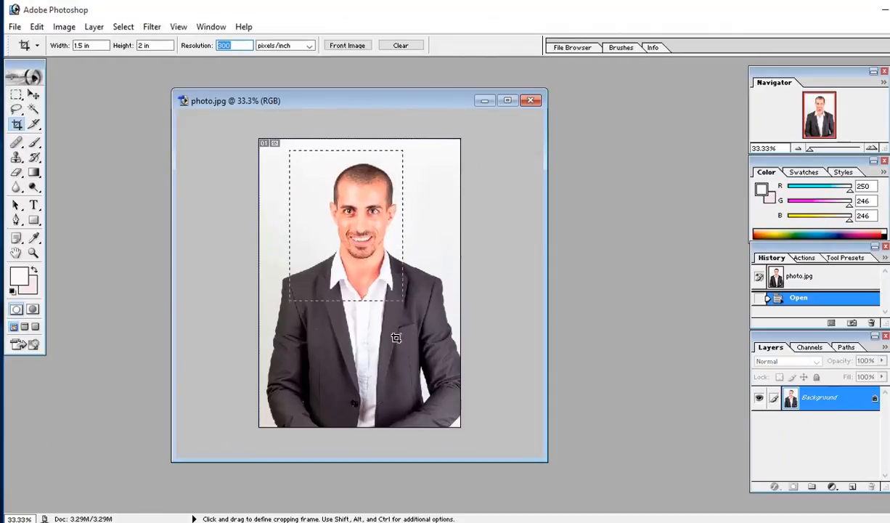
pyautogui.moveTo(441, 344); pyautogui.dragTo(431, 339)
pyautogui.moveTo(363, 316)
pyautogui.mouseDown()
pyautogui.moveTo(364, 324)
pyautogui.moveTo(369, 314)
pyautogui.mouseUp()
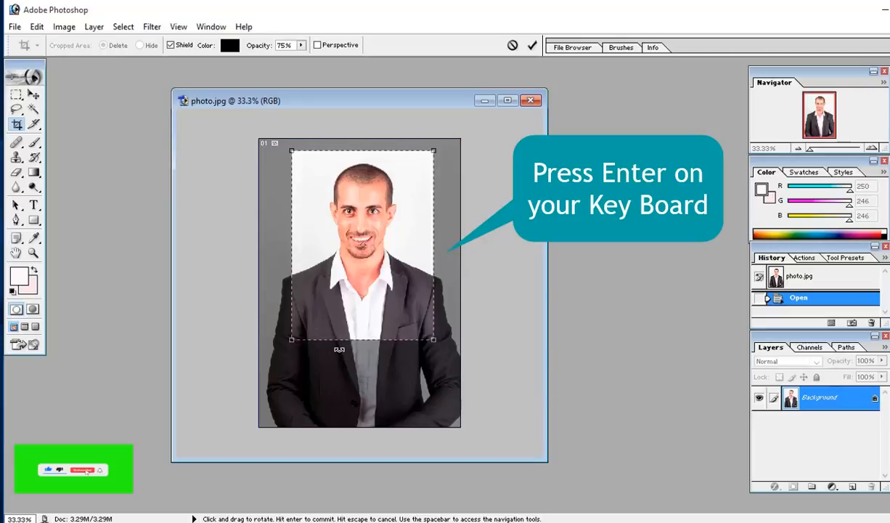
pyautogui.press('Return')
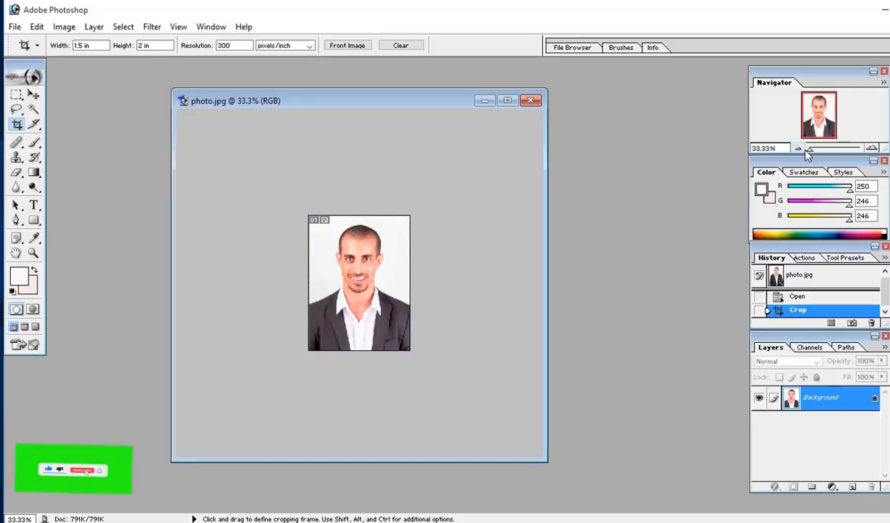
pyautogui.moveTo(808, 153); pyautogui.dragTo(820, 153)
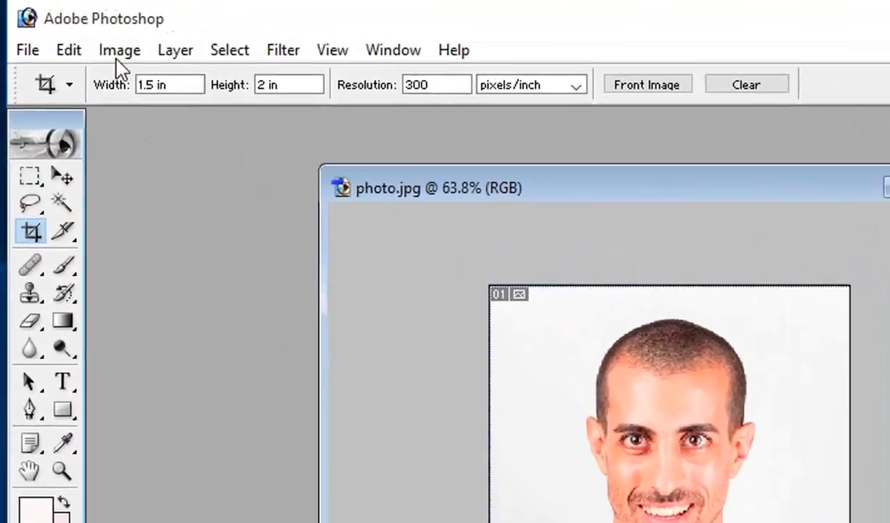
# Step: Set a Curves midtone point at Input 124, Output 117 and apply it
pyautogui.click(67, 29)
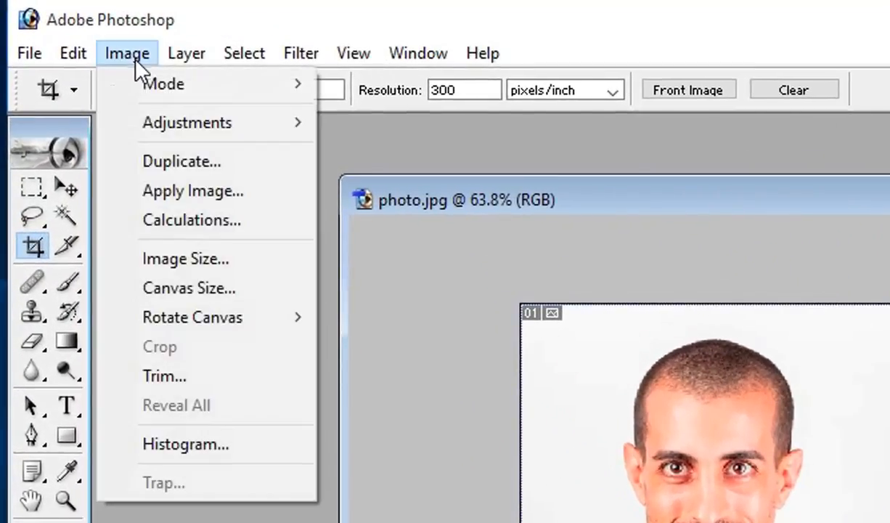
pyautogui.moveTo(153, 123)
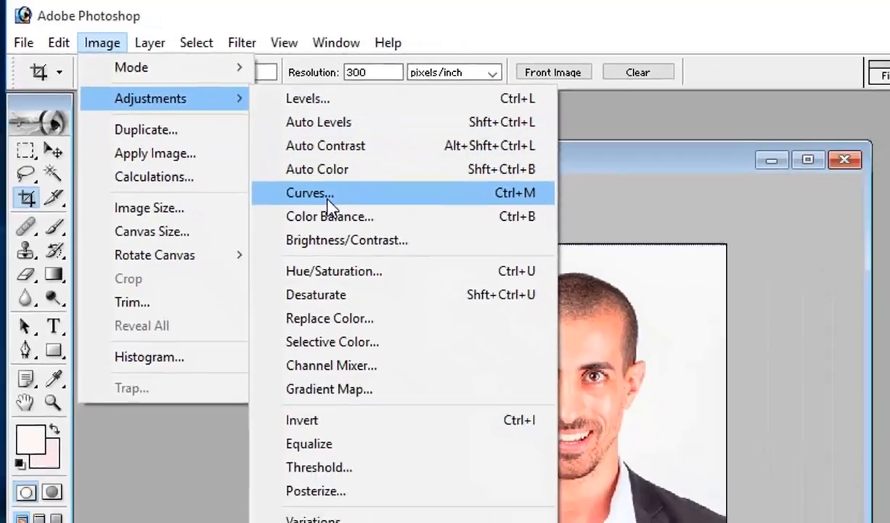
pyautogui.click(386, 240)
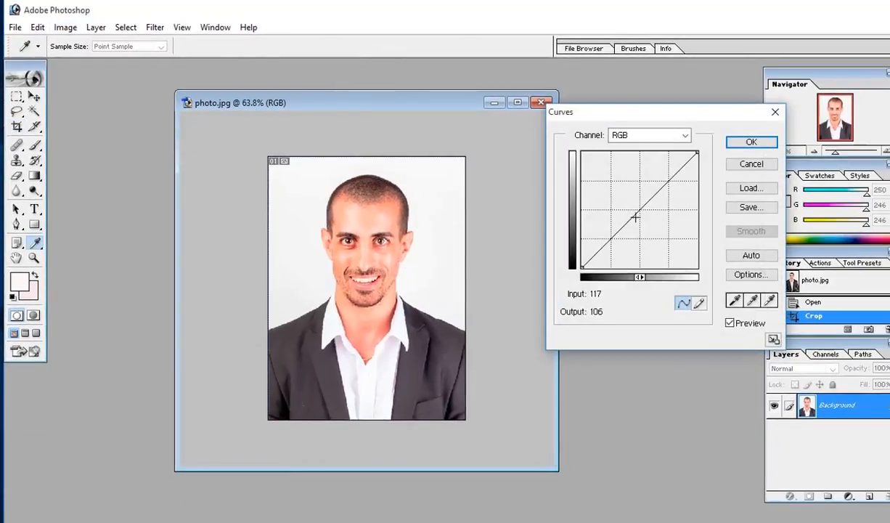
pyautogui.moveTo(638, 211)
pyautogui.mouseDown()
pyautogui.moveTo(630, 201)
pyautogui.moveTo(645, 221)
pyautogui.moveTo(639, 215)
pyautogui.mouseUp()
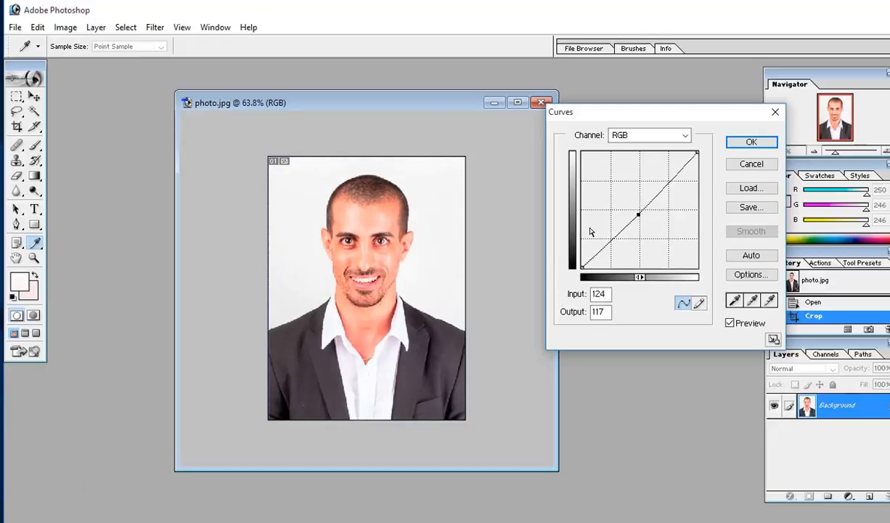
pyautogui.click(753, 143)
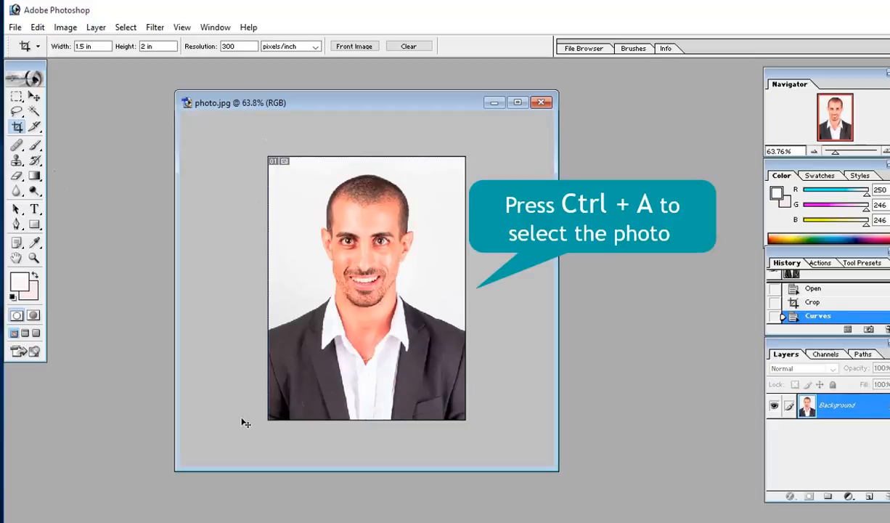
# Step: Stroke a 1 px black border around the whole portrait, then deselect
pyautogui.hotkey('ctrl', 'a')
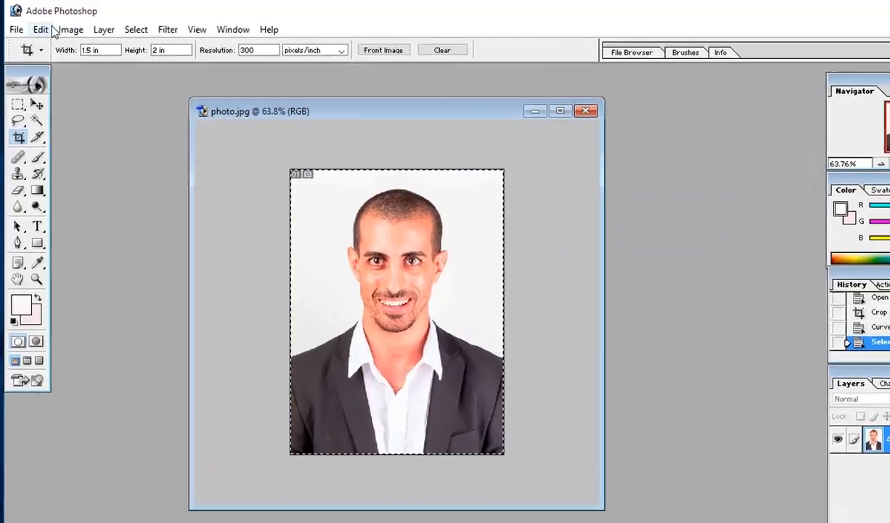
pyautogui.click(43, 30)
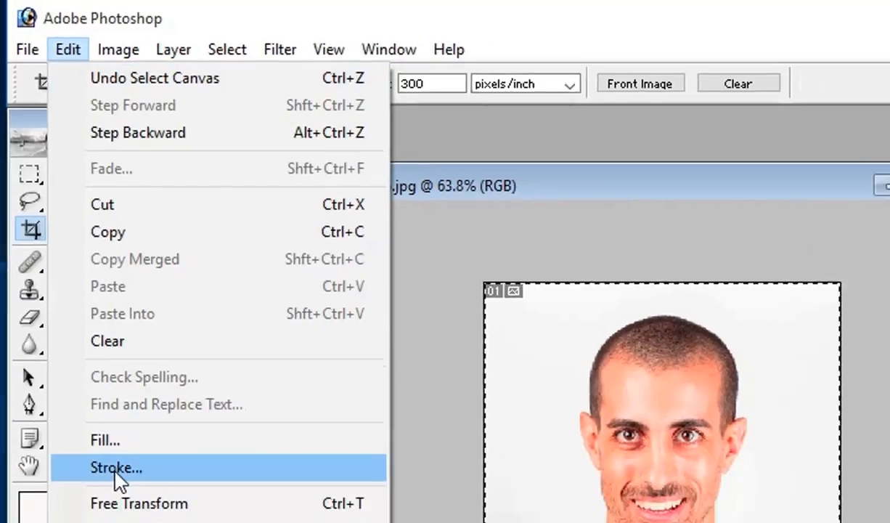
pyautogui.click(125, 504)
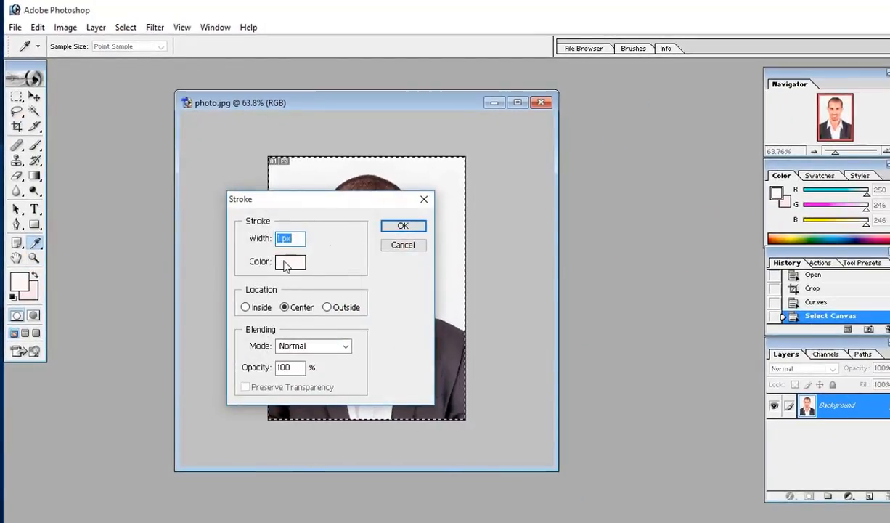
pyautogui.click(288, 263)
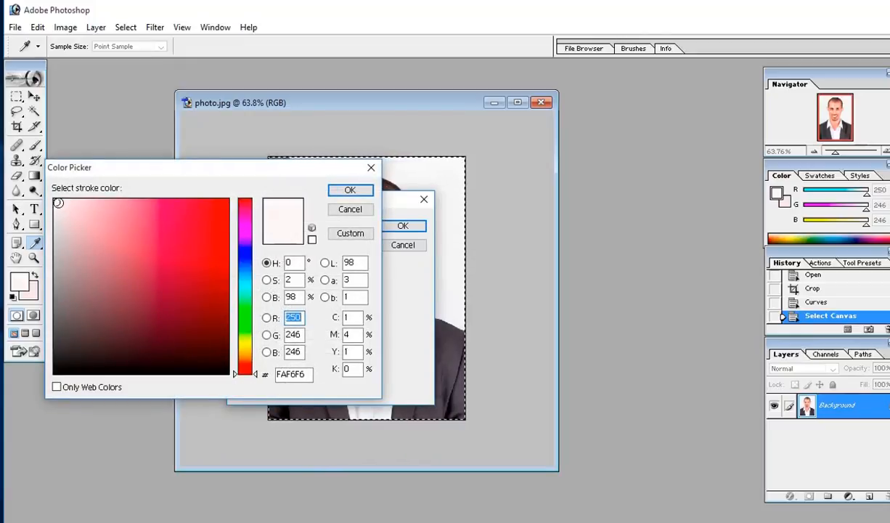
pyautogui.moveTo(57, 203)
pyautogui.mouseDown()
pyautogui.moveTo(135, 284)
pyautogui.moveTo(221, 351)
pyautogui.moveTo(223, 366)
pyautogui.mouseUp()
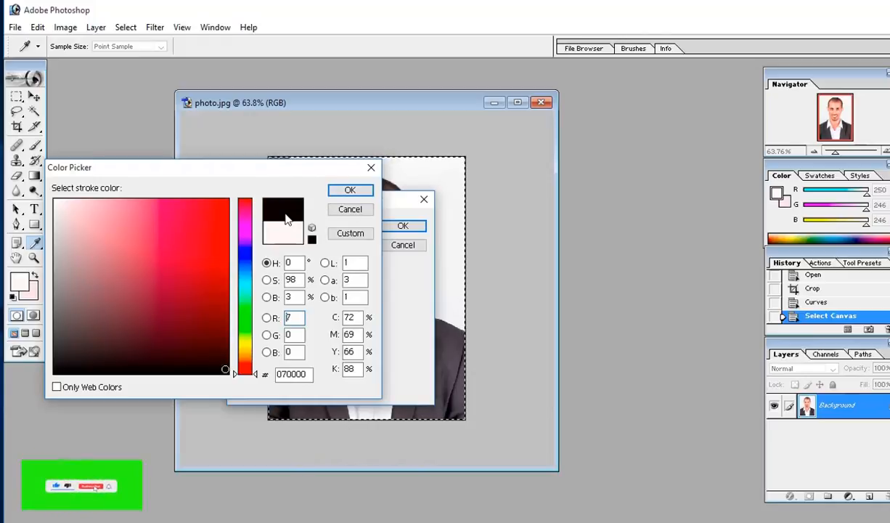
pyautogui.click(350, 191)
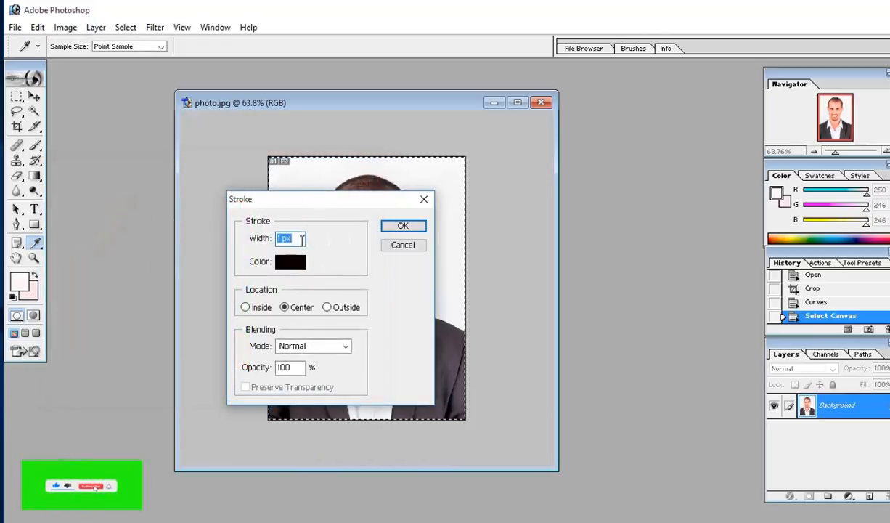
pyautogui.click(404, 226)
pyautogui.press('c')
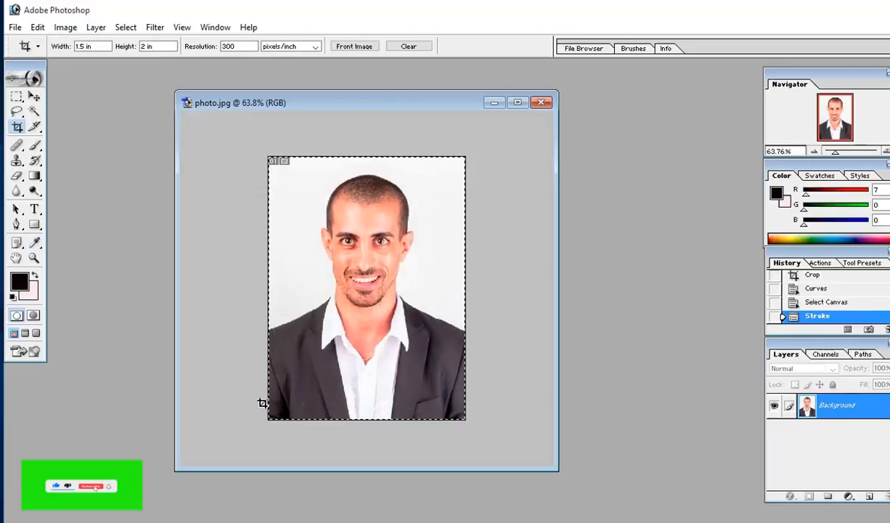
pyautogui.hotkey('ctrl', 'd')
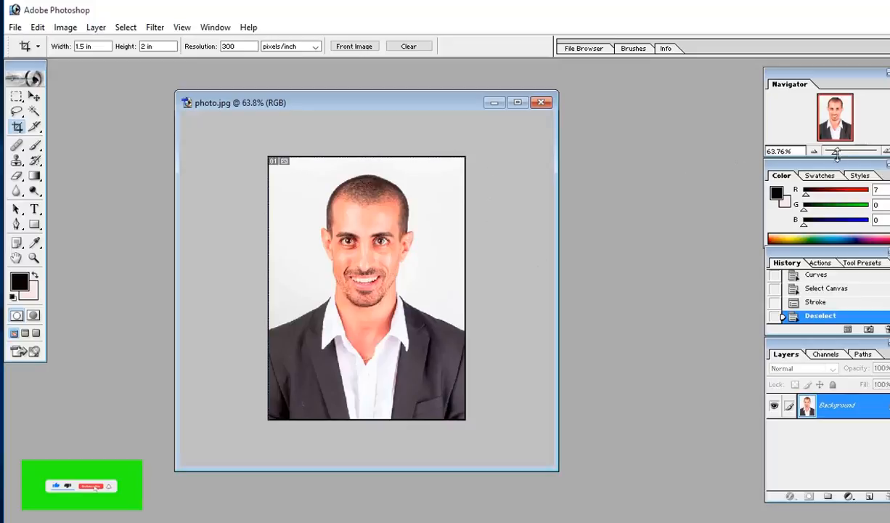
pyautogui.moveTo(836, 153); pyautogui.dragTo(836, 153)
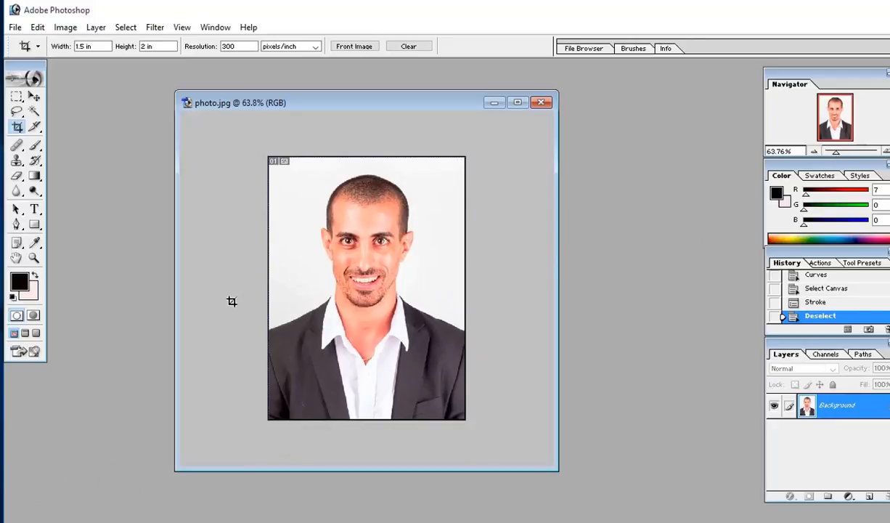
# Step: Scale the portrait down to about 92% × 89.6% and centre it on the canvas
pyautogui.hotkey('ctrl', 'a')
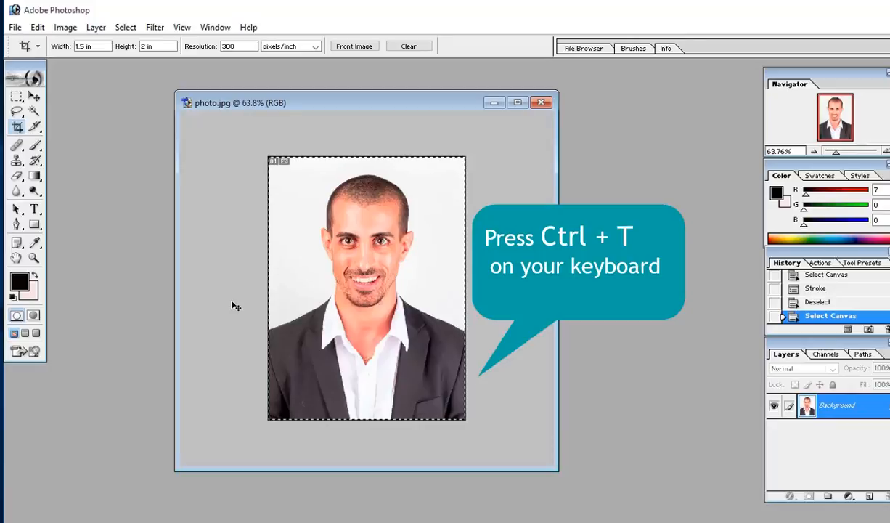
pyautogui.hotkey('ctrl', 't')
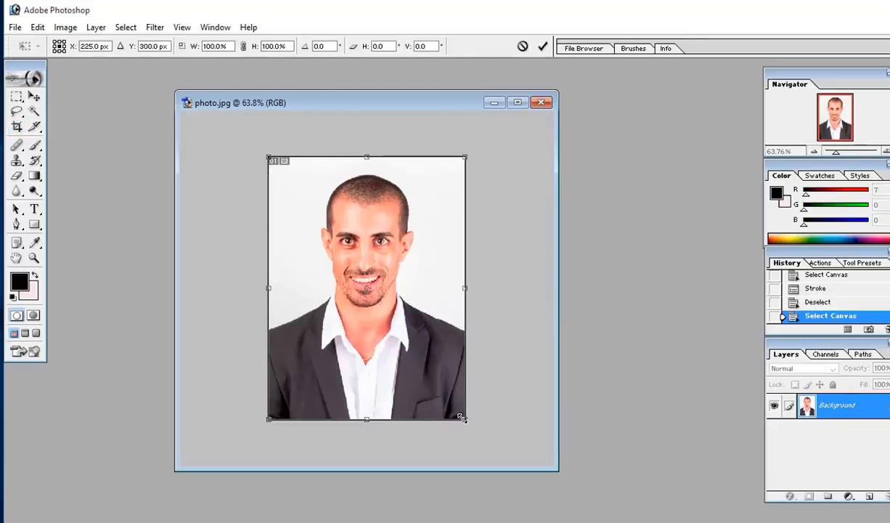
pyautogui.moveTo(462, 416); pyautogui.dragTo(447, 391)
pyautogui.moveTo(363, 354); pyautogui.dragTo(370, 373)
pyautogui.press('Return')
pyautogui.hotkey('ctrl', 'd')
pyautogui.press('c')
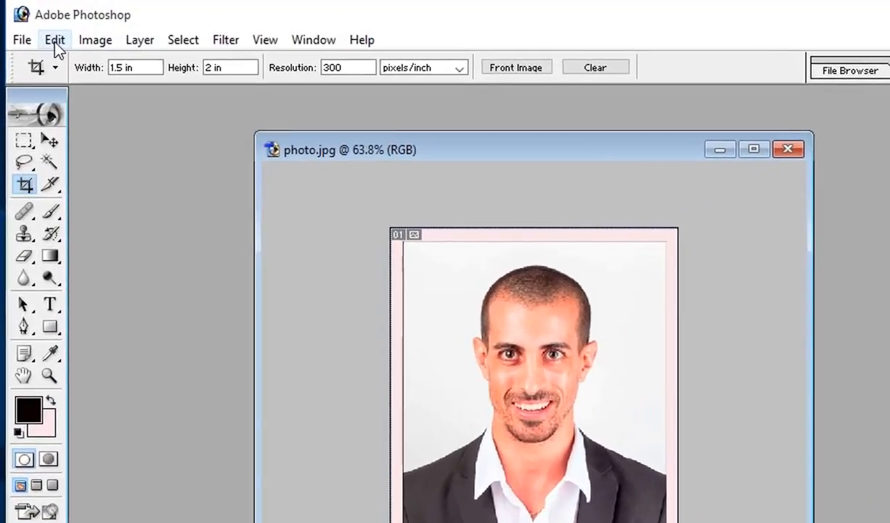
pyautogui.click(54, 42)
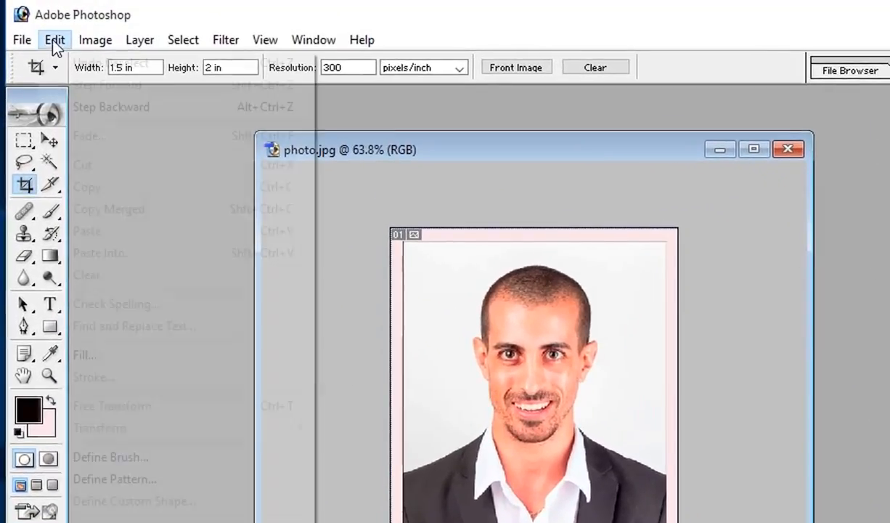
# Step: Define the bordered portrait as a pattern named 'new pattern'
pyautogui.click(95, 480)
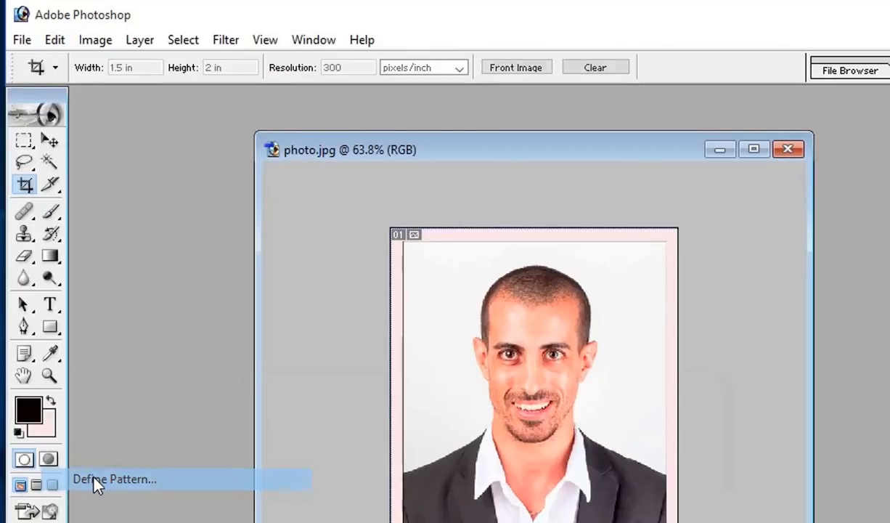
pyautogui.write('new pattern')
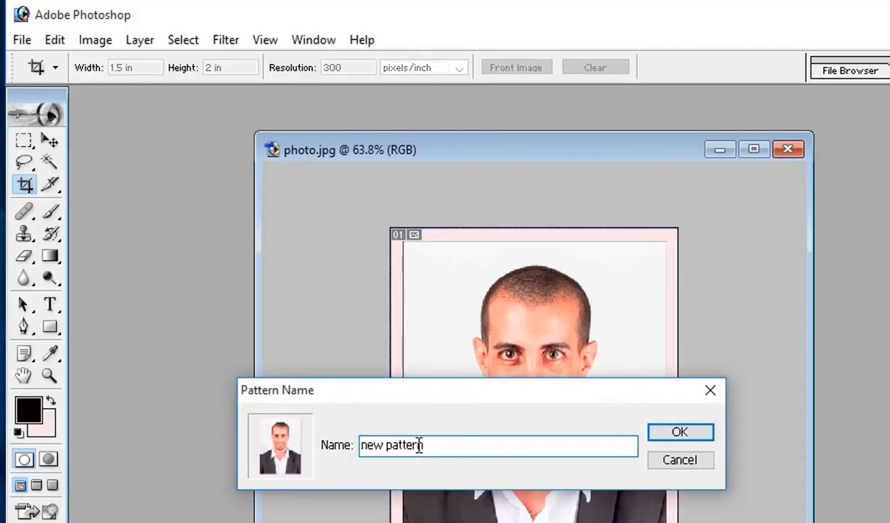
pyautogui.click(676, 432)
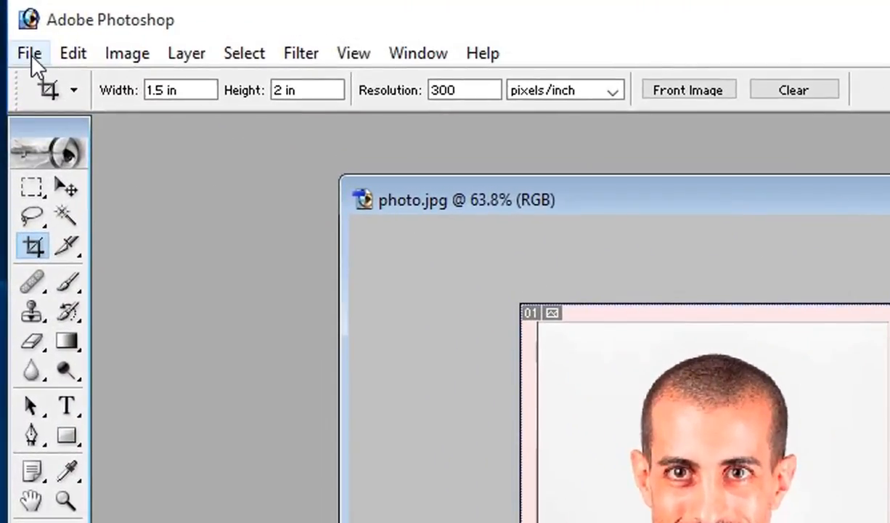
# Step: Create a transparent 4 × 6 in, 300 ppi document and place it beside photo.jpg
pyautogui.click(30, 55)
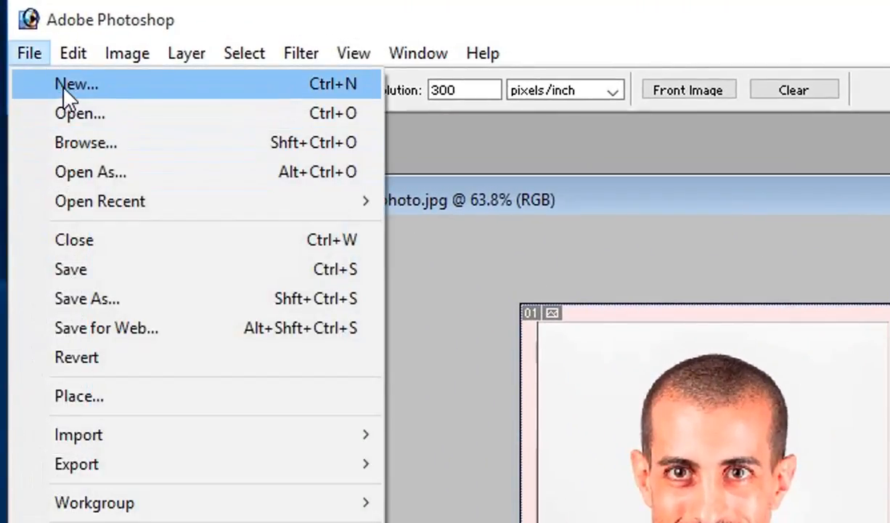
pyautogui.click(60, 83)
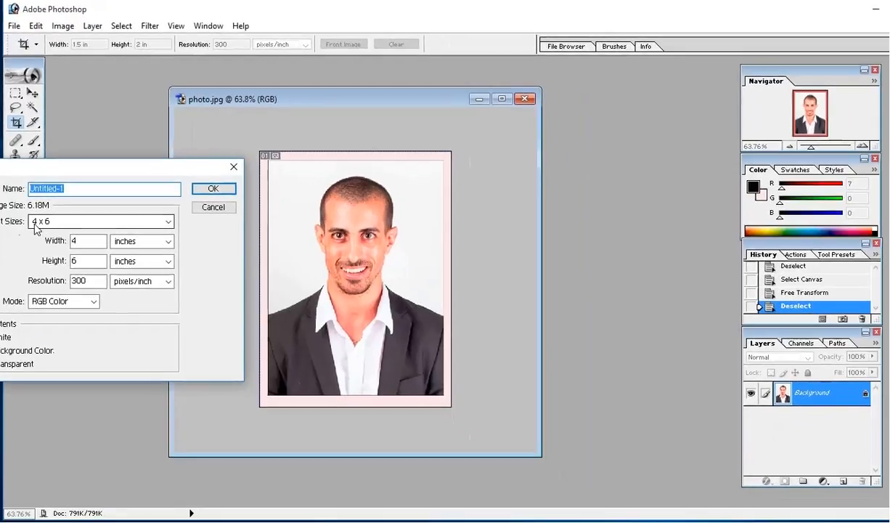
pyautogui.click(35, 224)
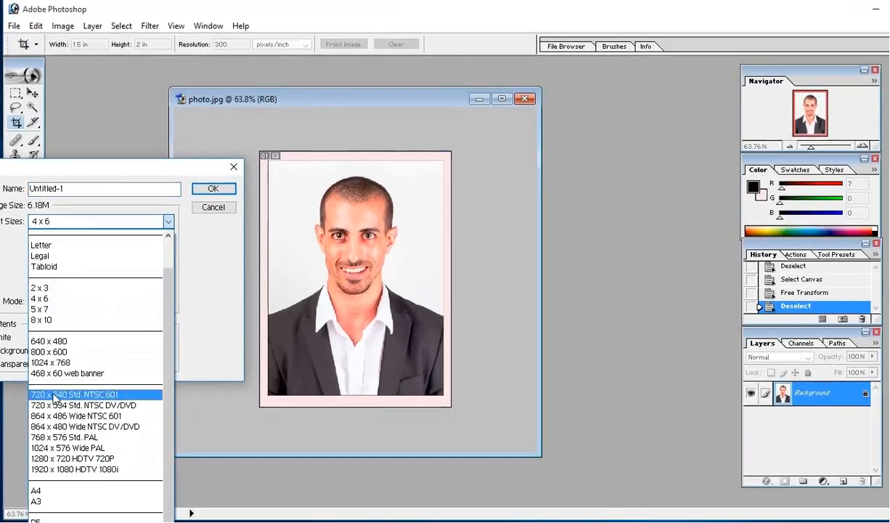
pyautogui.click(47, 304)
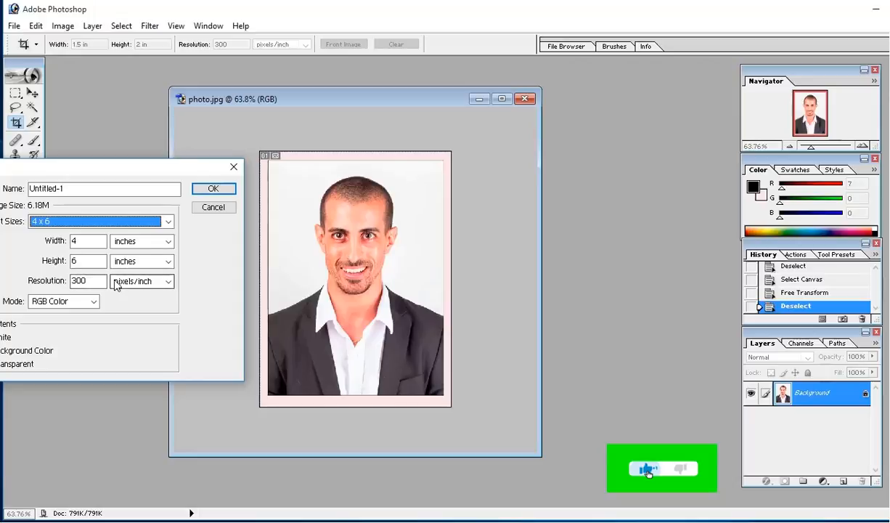
pyautogui.click(213, 189)
pyautogui.moveTo(185, 80); pyautogui.dragTo(609, 74)
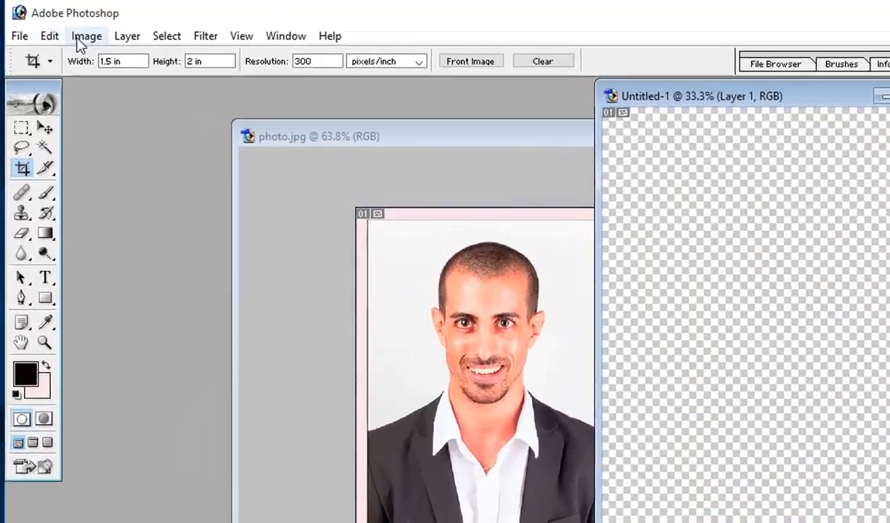
# Step: Rotate the Untitled-1 canvas 90° clockwise and move its window over photo.jpg
pyautogui.click(62, 26)
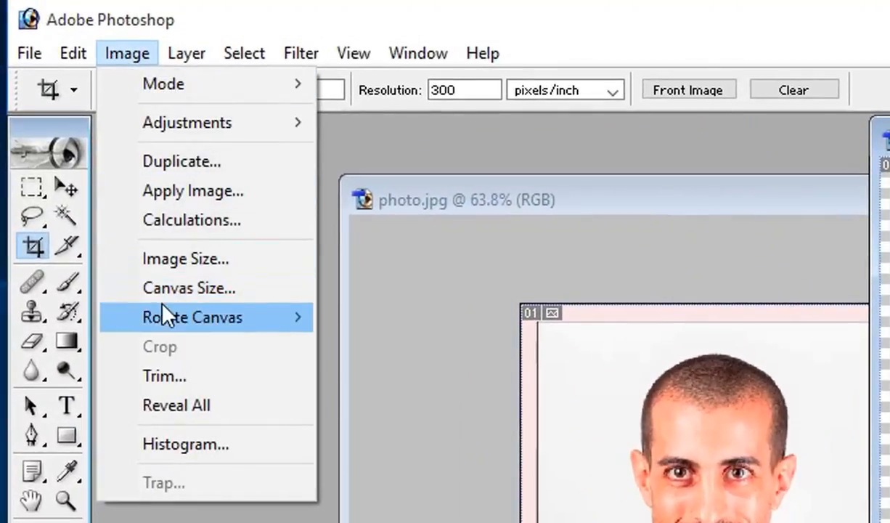
pyautogui.moveTo(163, 317)
pyautogui.click(363, 347)
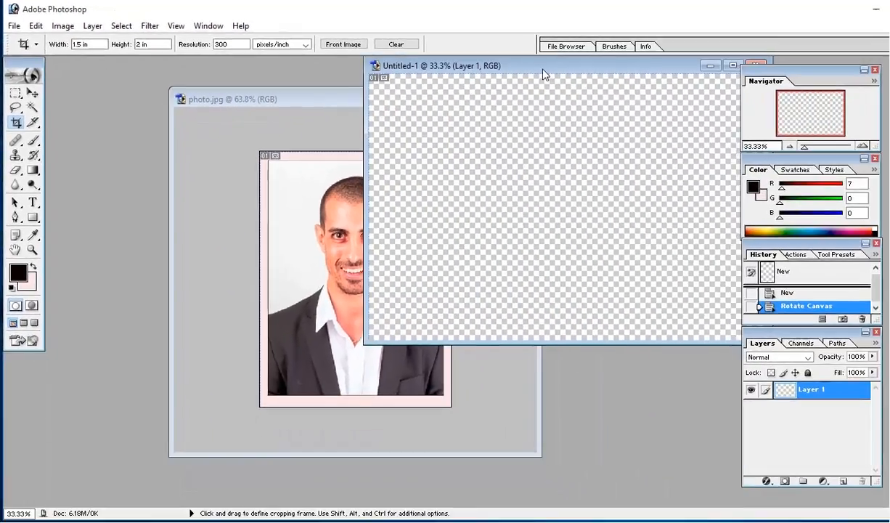
pyautogui.moveTo(543, 70); pyautogui.dragTo(298, 107)
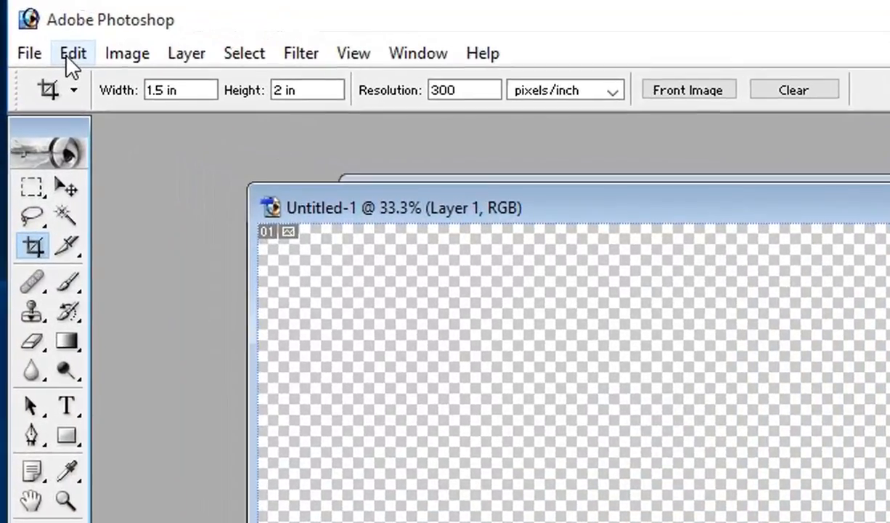
# Step: Fill Untitled-1 with the 'new pattern' portrait pattern and enlarge the window to show the tiles
pyautogui.click(71, 55)
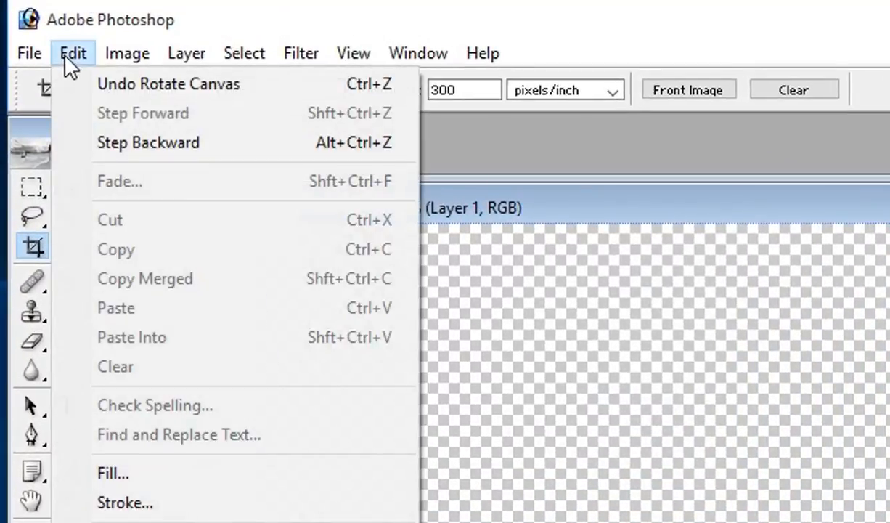
pyautogui.click(95, 471)
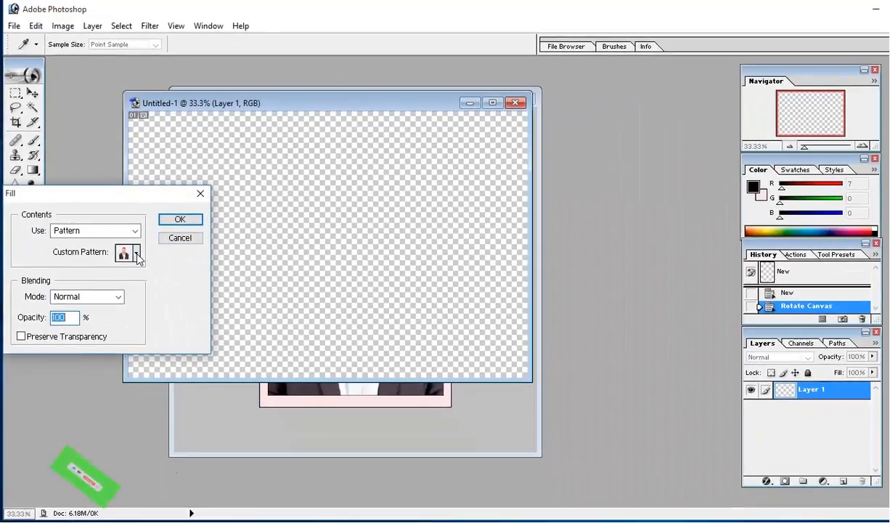
pyautogui.click(263, 486)
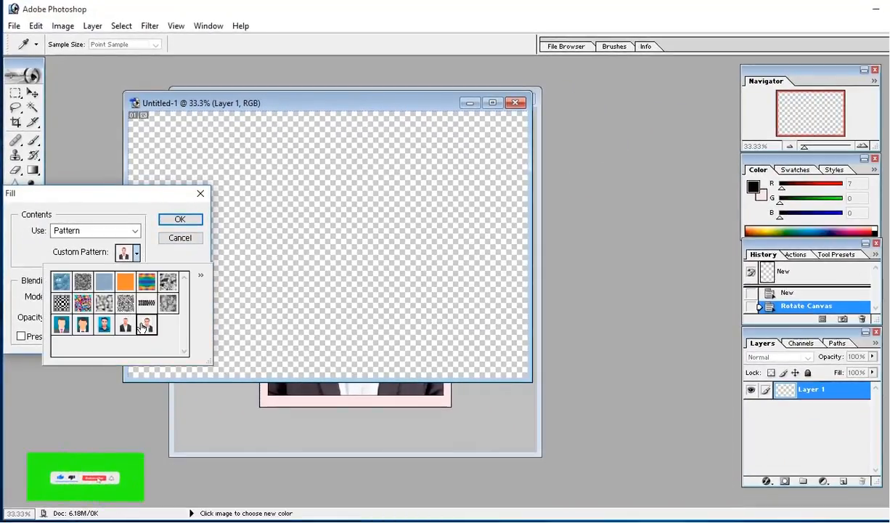
pyautogui.click(178, 220)
pyautogui.click(179, 220)
pyautogui.press('c')
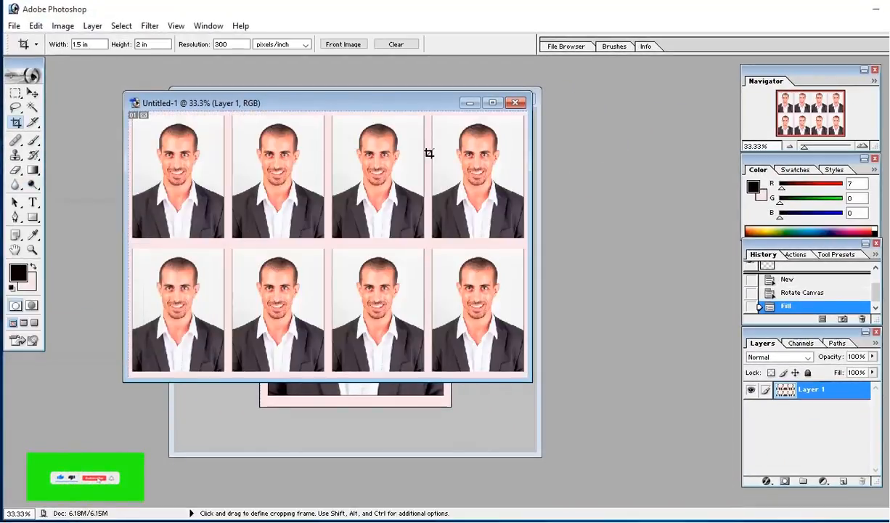
pyautogui.moveTo(446, 383); pyautogui.dragTo(453, 407)
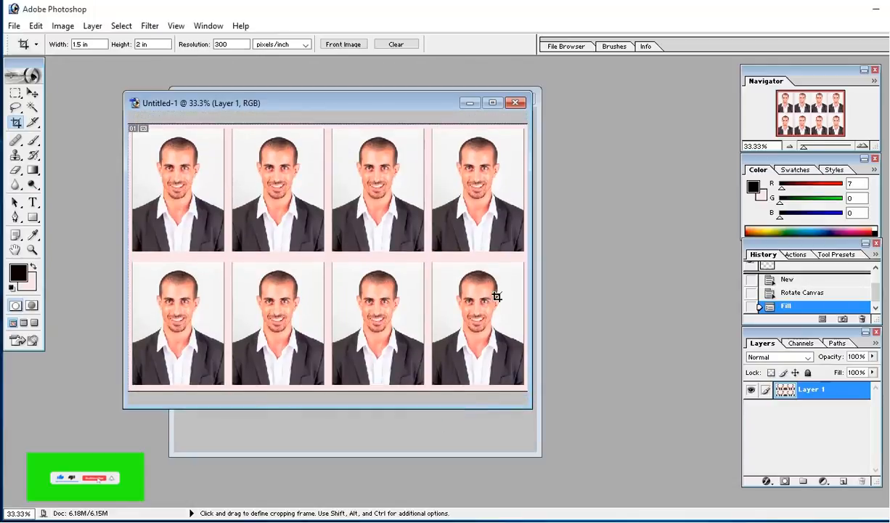
pyautogui.moveTo(532, 273); pyautogui.dragTo(641, 273)
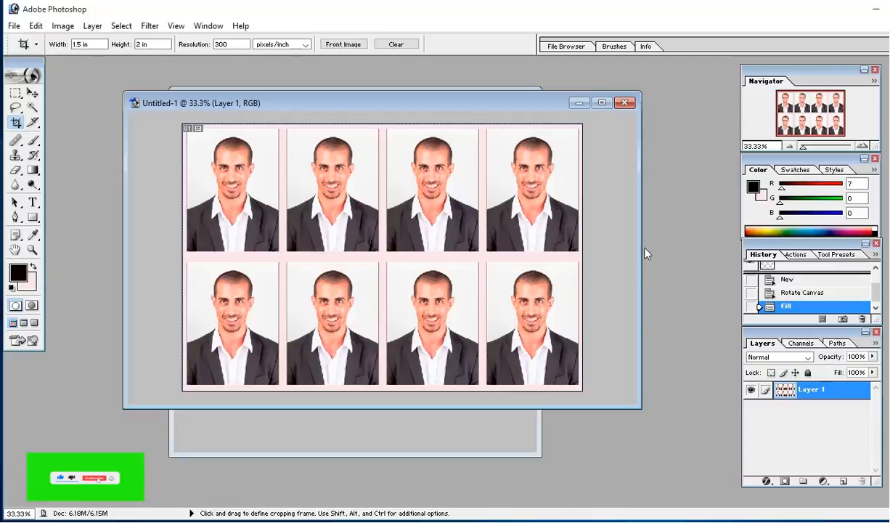
pyautogui.moveTo(475, 409); pyautogui.dragTo(477, 438)
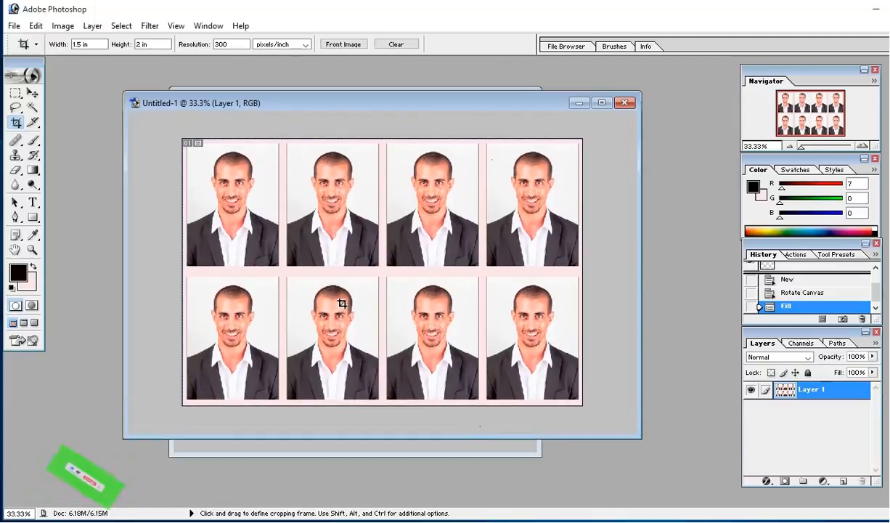
# Step: Save the sheet to the Desktop as JPEG 'new photo' at maximum quality
pyautogui.click(15, 26)
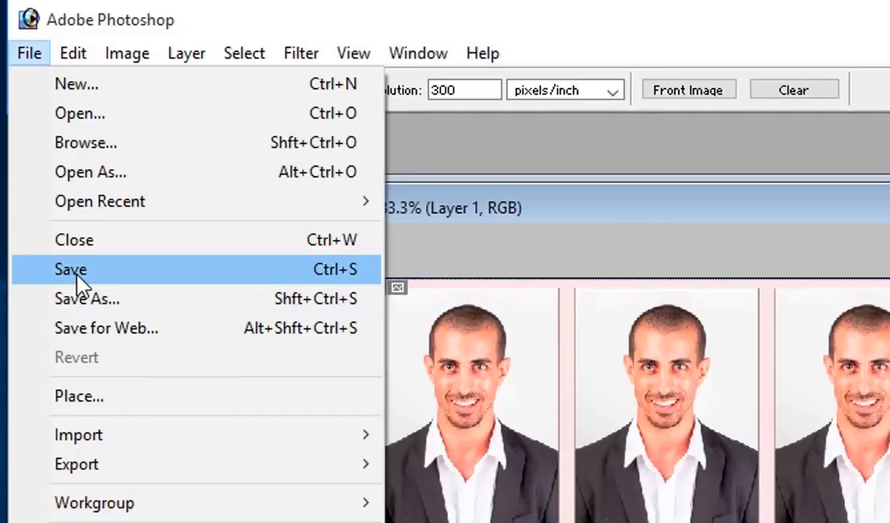
pyautogui.click(84, 299)
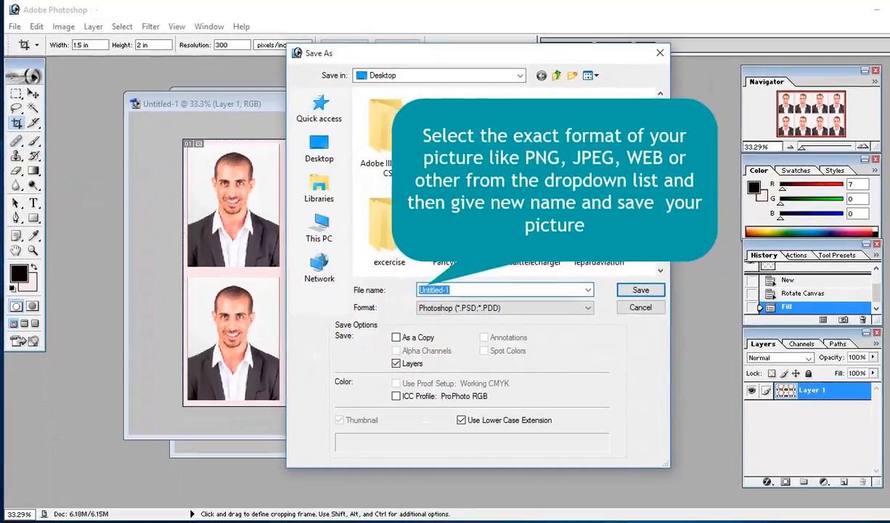
pyautogui.press('Tab')
pyautogui.click(456, 309)
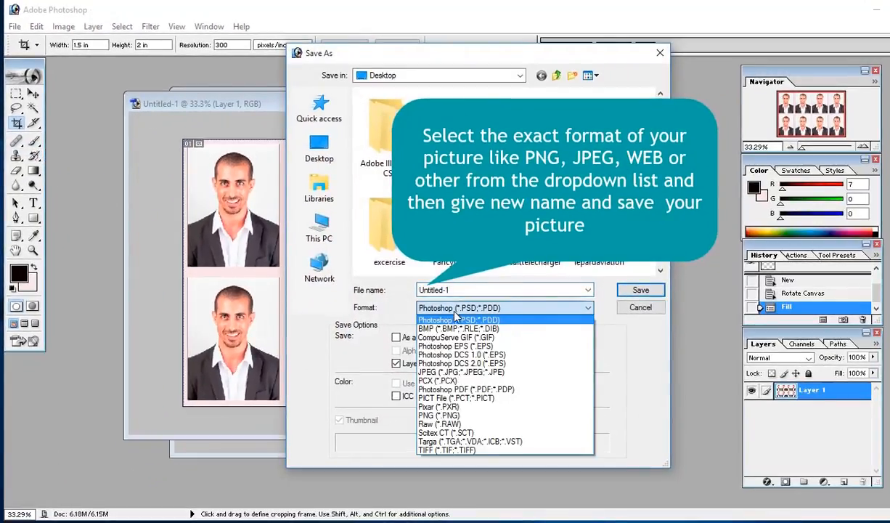
pyautogui.click(443, 373)
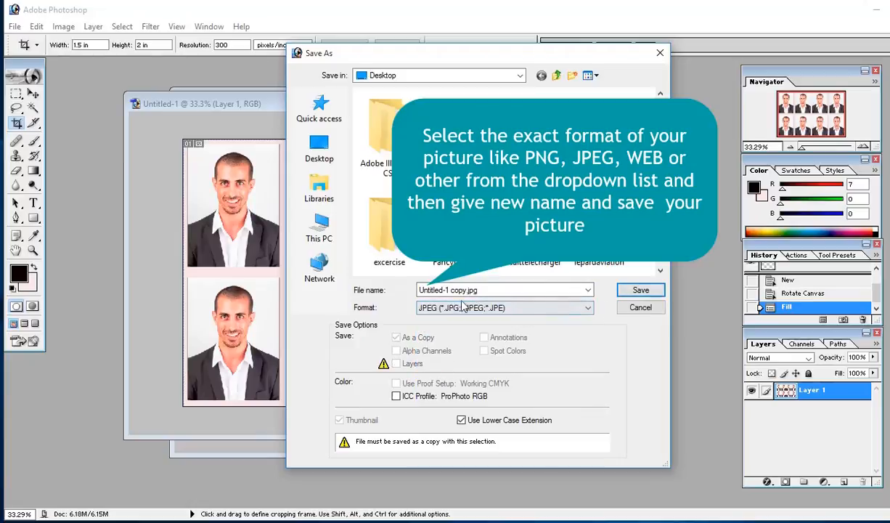
pyautogui.click(485, 290)
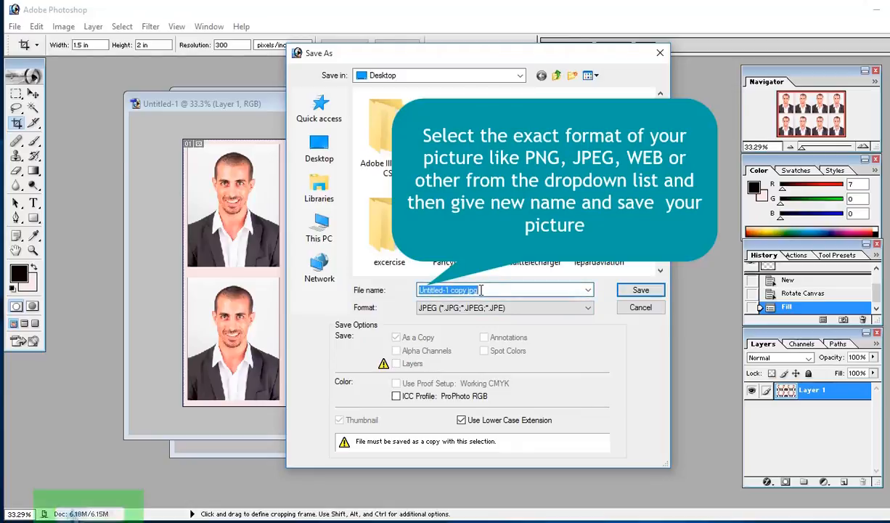
pyautogui.write('new')
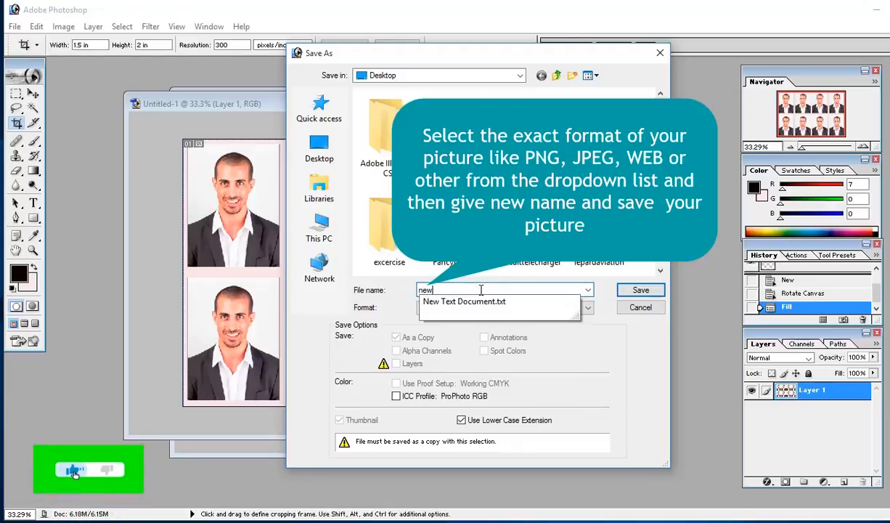
pyautogui.write(' ph')
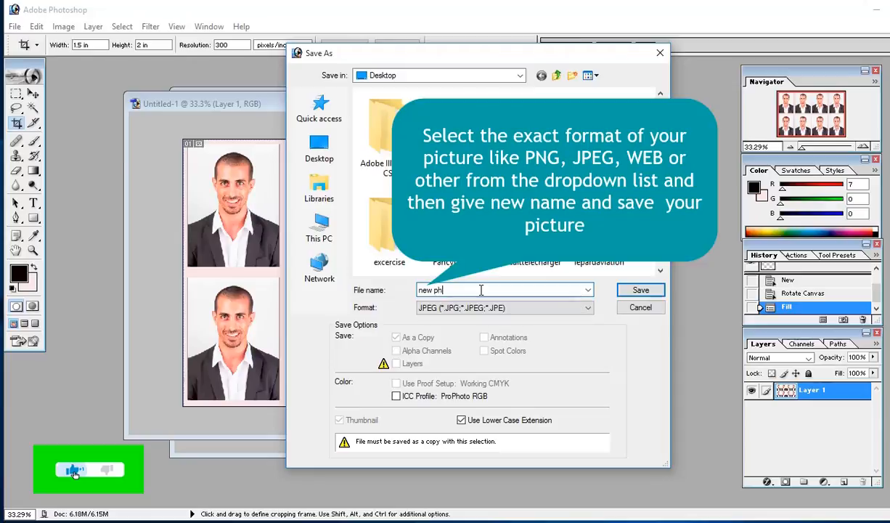
pyautogui.write('oto')
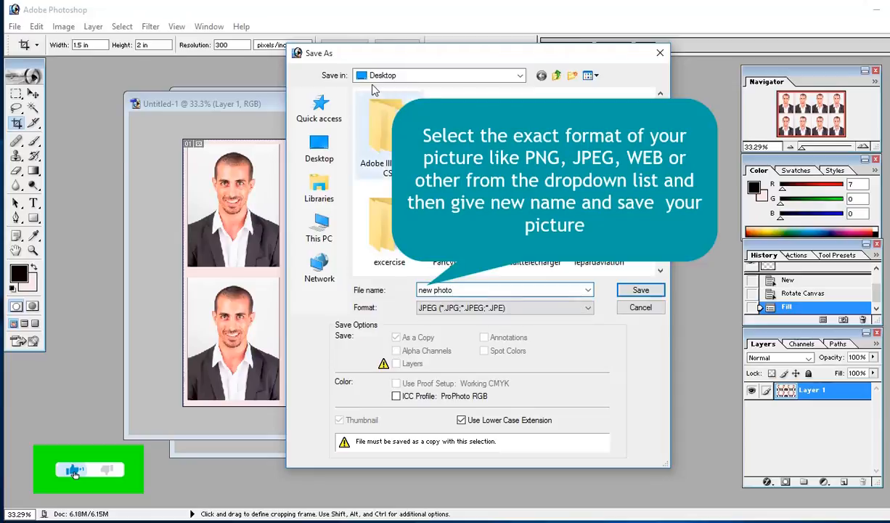
pyautogui.click(641, 290)
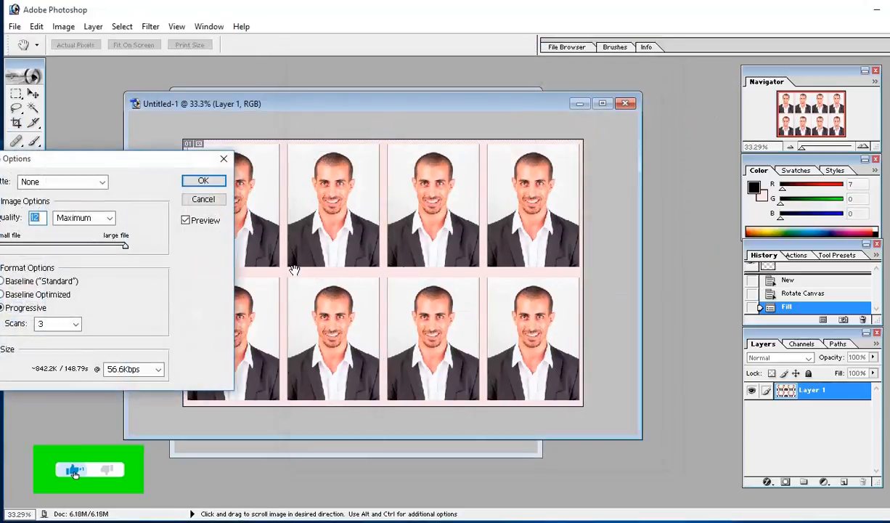
pyautogui.click(210, 185)
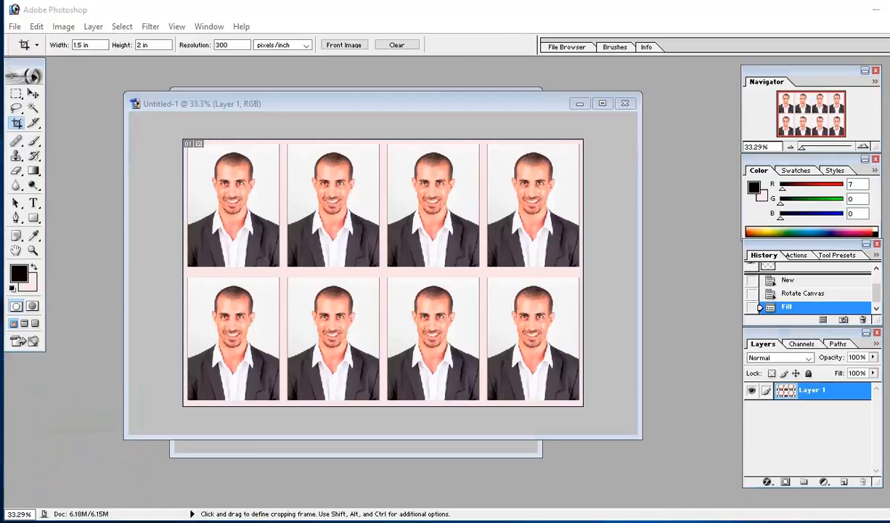
# Step: Open new photo.jpg in Microsoft Office Picture Manager and bring its window fully into view
pyautogui.rightClick(1, 462)
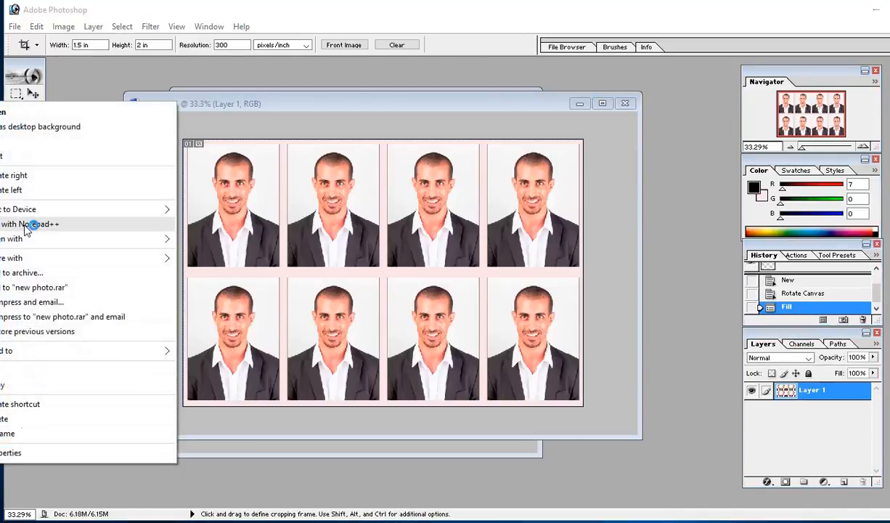
pyautogui.moveTo(158, 241)
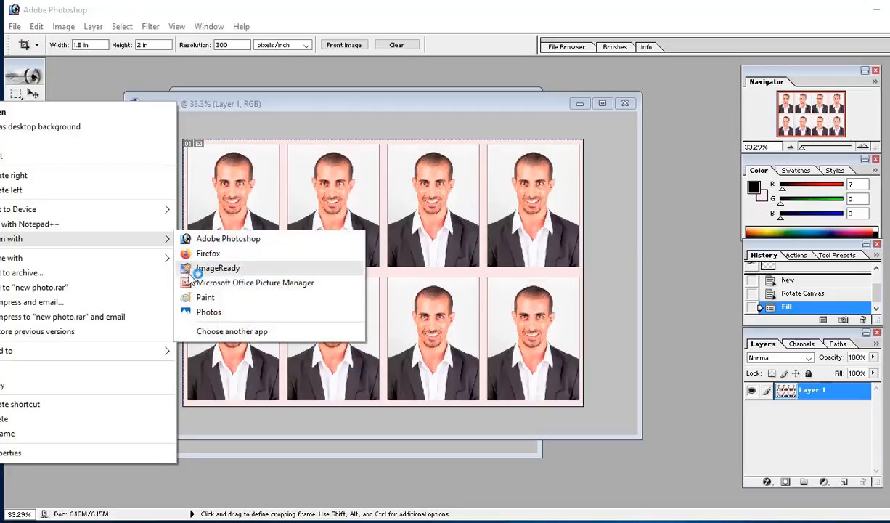
pyautogui.click(218, 283)
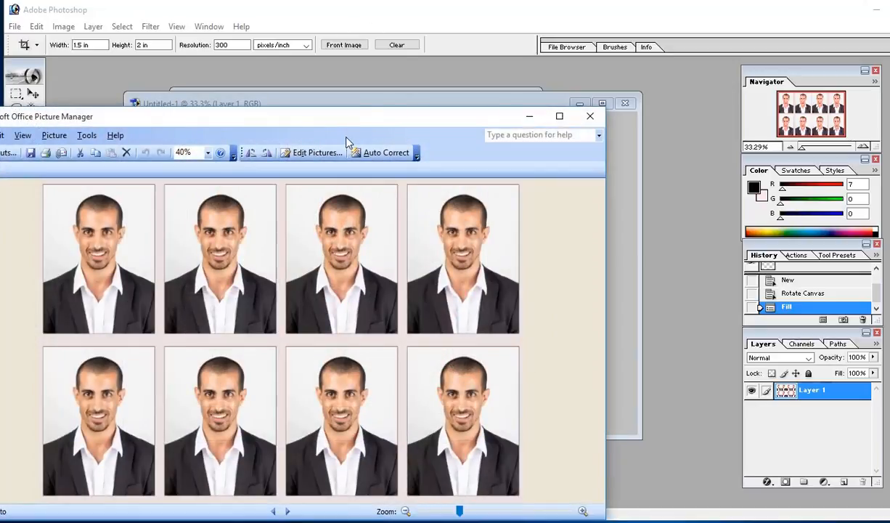
pyautogui.moveTo(346, 126); pyautogui.dragTo(414, 80)
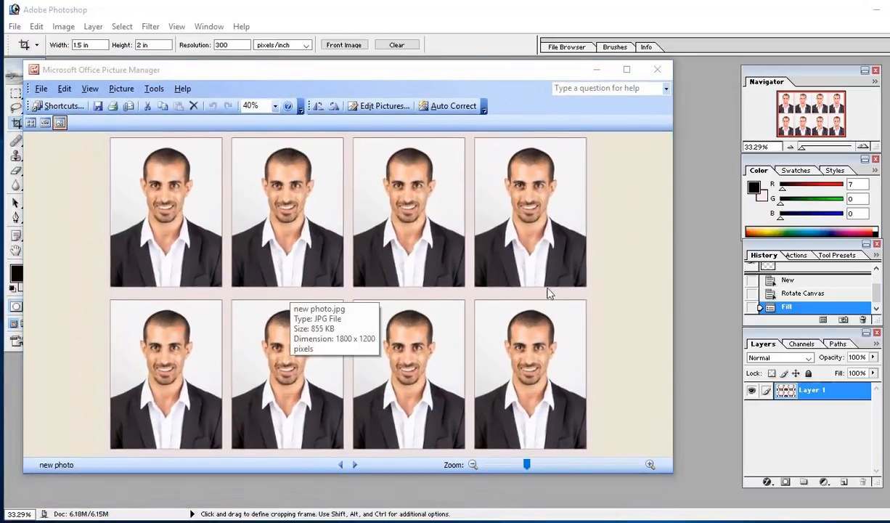